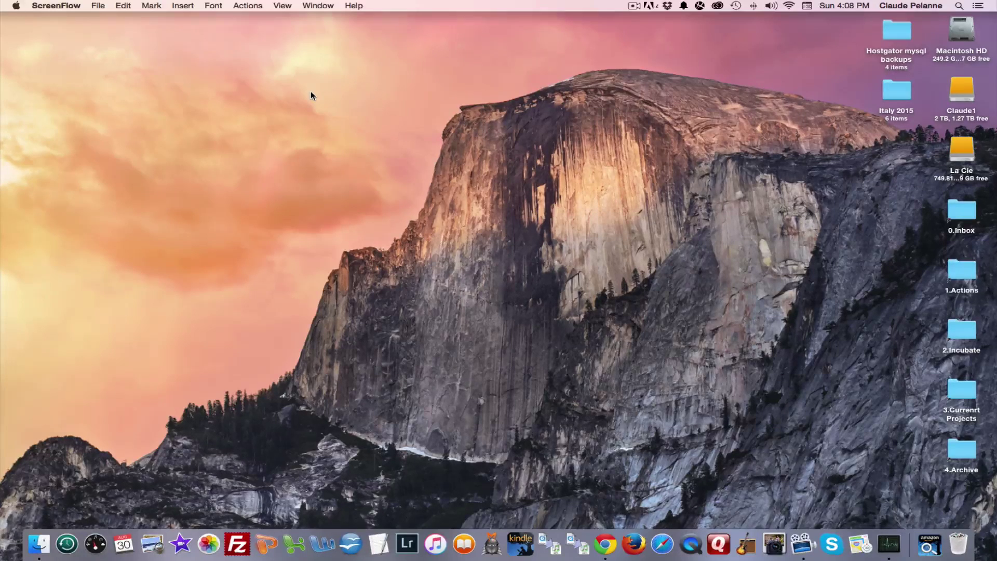
Step: Open the Security & Privacy pane from System Preferences via the Apple menu
{"action": "left_click", "coordinate": [17, 6]}
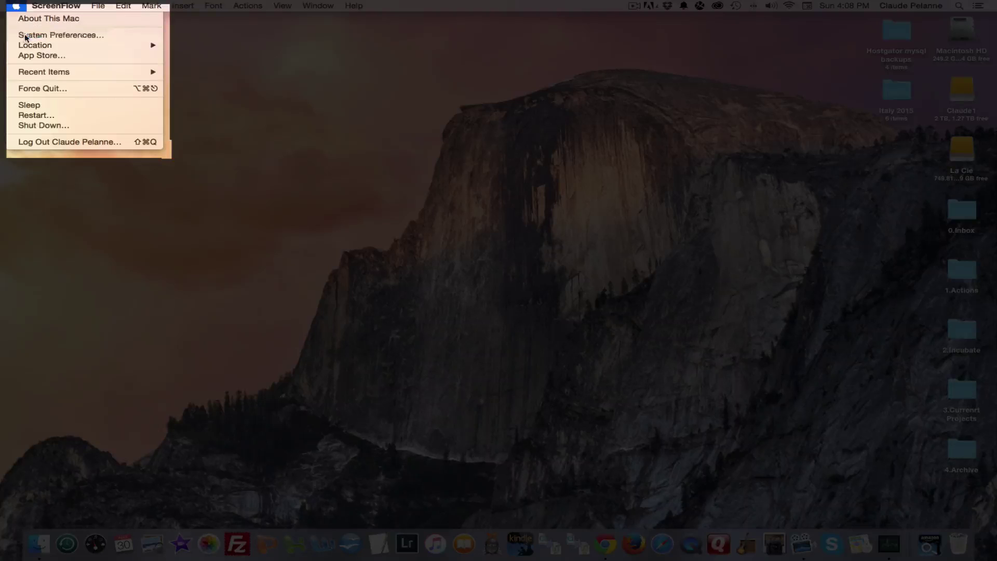
{"action": "left_click", "coordinate": [24, 34]}
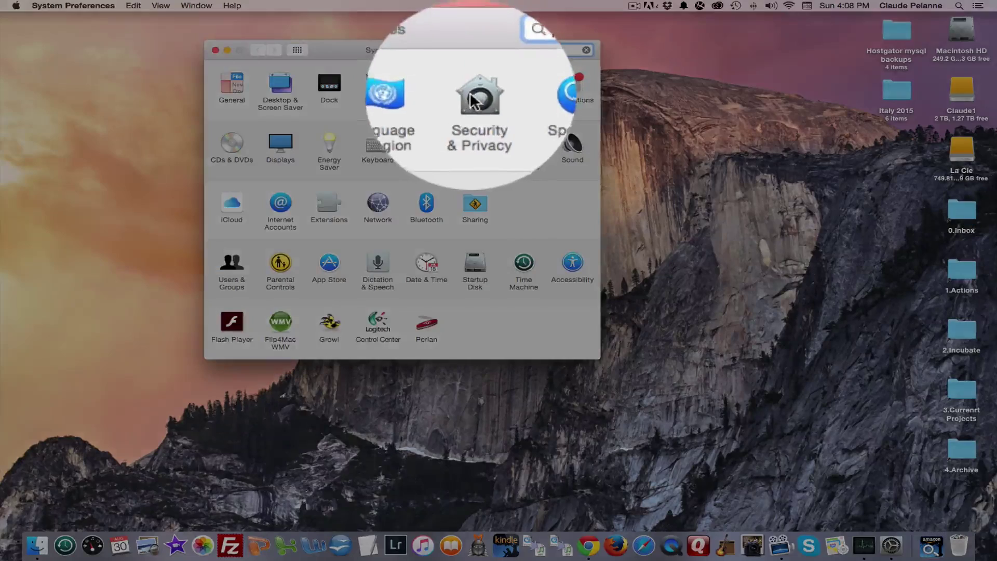
{"action": "left_click", "coordinate": [474, 89]}
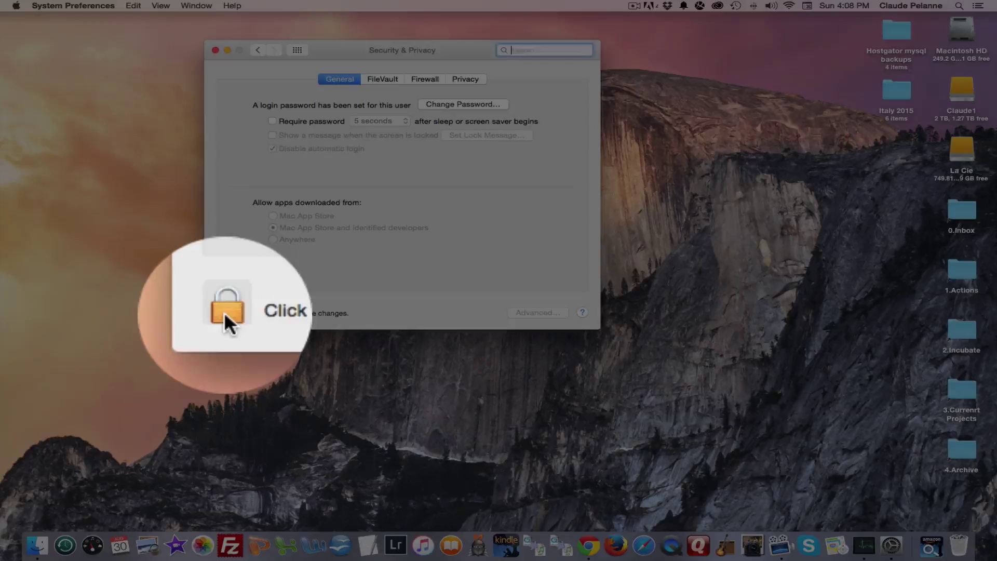
Step: Begin unlocking the pane by entering the administrator username and password
{"action": "left_click", "coordinate": [227, 314]}
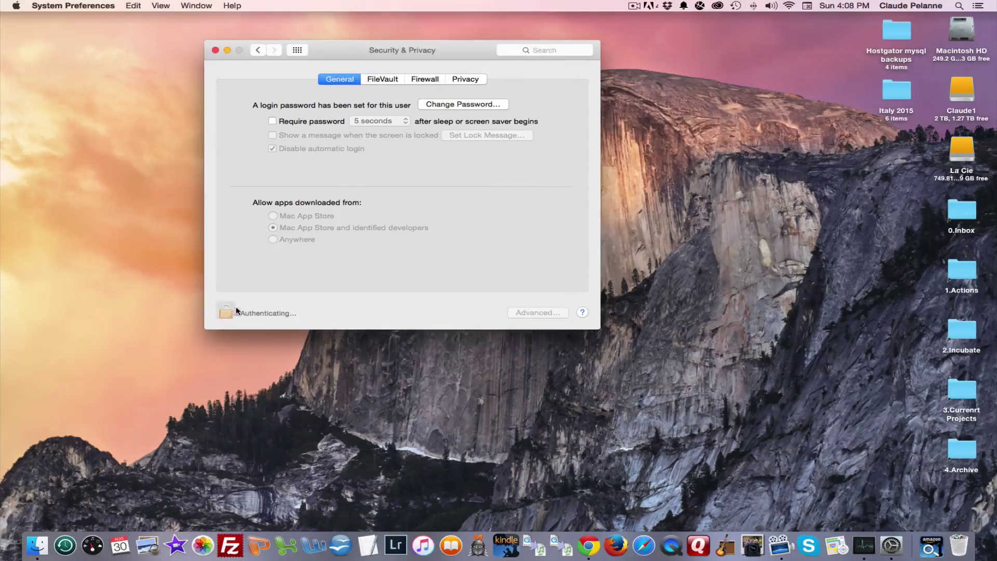
{"action": "type", "text": "ad"}
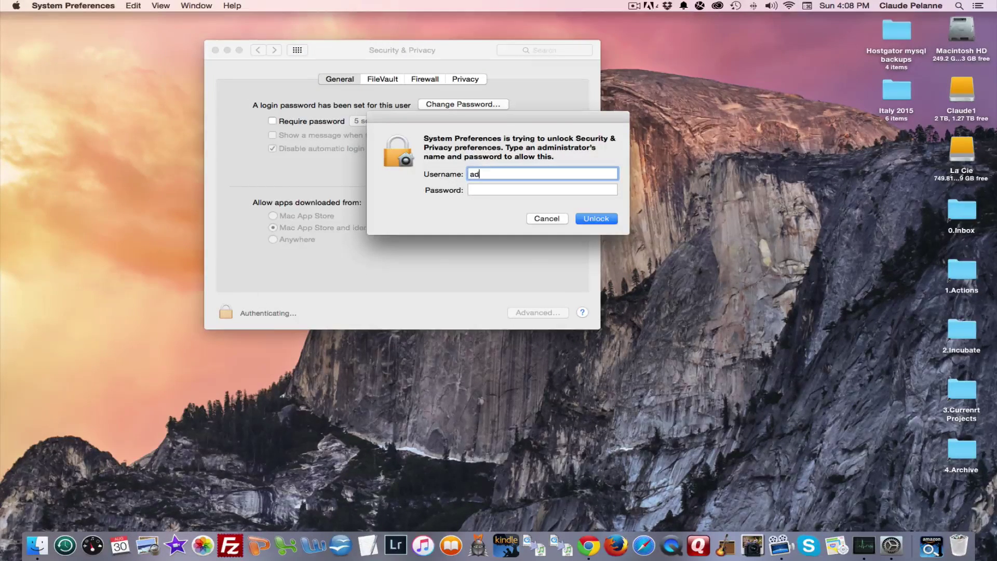
{"action": "type", "text": "min"}
{"action": "key", "text": "Tab"}
{"action": "type", "text": "•••"}
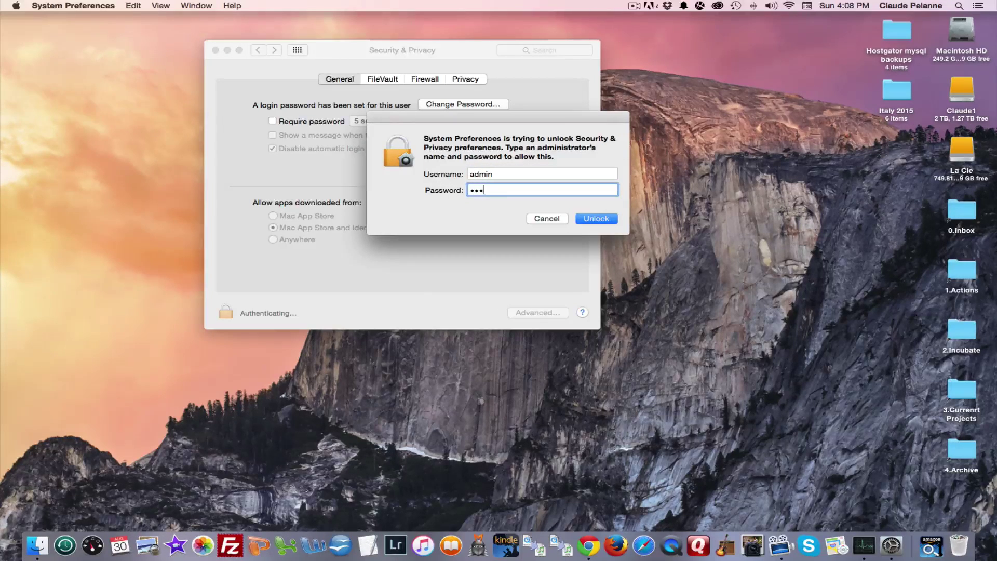
{"action": "type", "text": "•••"}
Step: Unlock the pane and allow apps from the Mac App Store and identified developers
{"action": "left_click", "coordinate": [600, 224]}
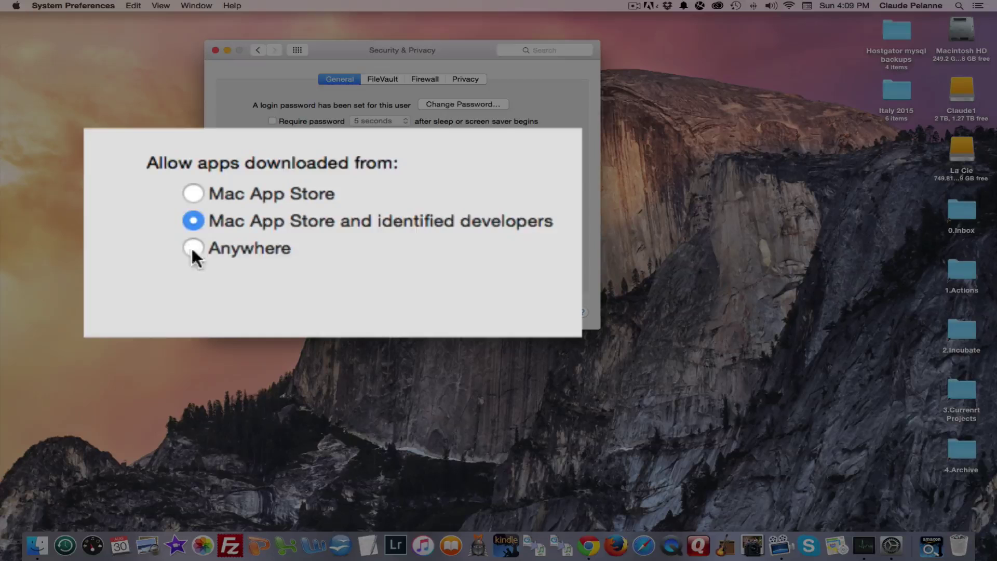
{"action": "left_click", "coordinate": [191, 191]}
{"action": "left_click", "coordinate": [192, 221]}
{"action": "left_click", "coordinate": [273, 240]}
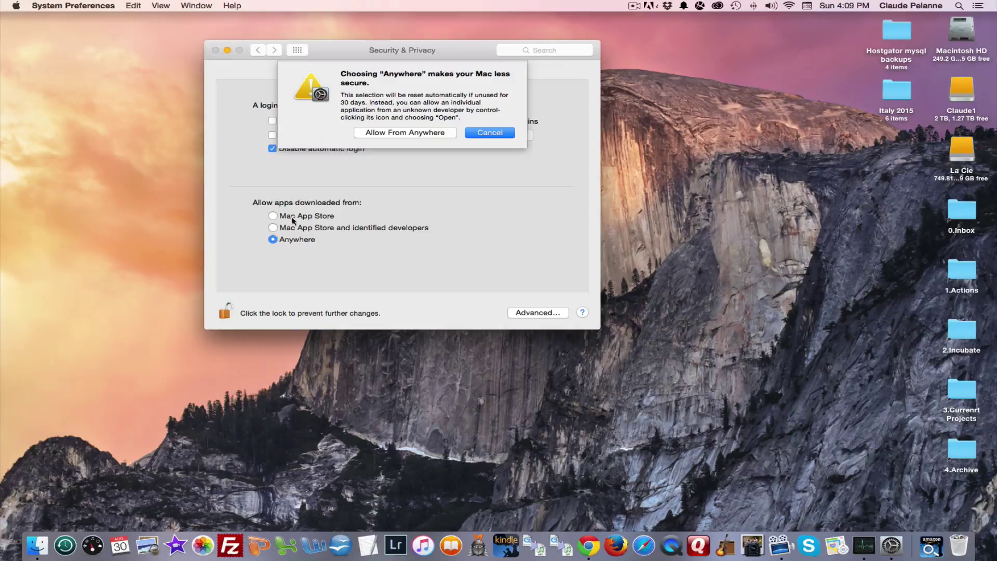
{"action": "left_click", "coordinate": [490, 132]}
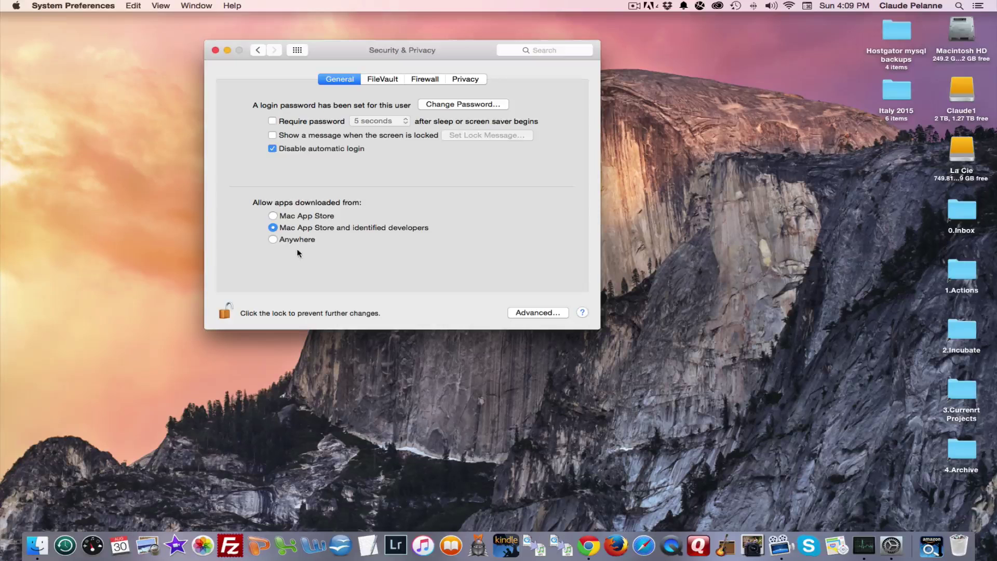
Step: Require a password 5 seconds after sleep or screen saver begins
{"action": "left_click", "coordinate": [273, 121]}
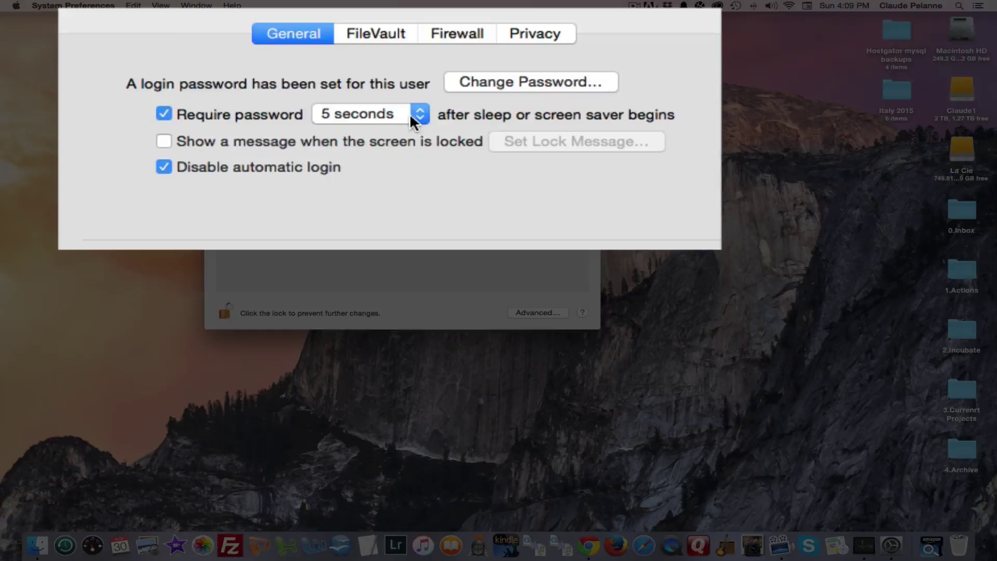
{"action": "left_click", "coordinate": [406, 120]}
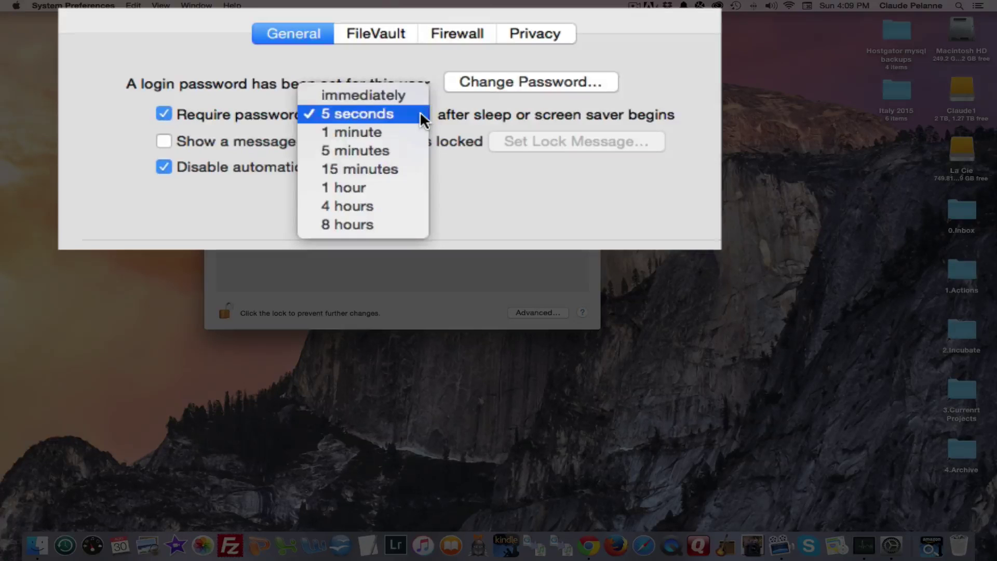
{"action": "left_click", "coordinate": [421, 114]}
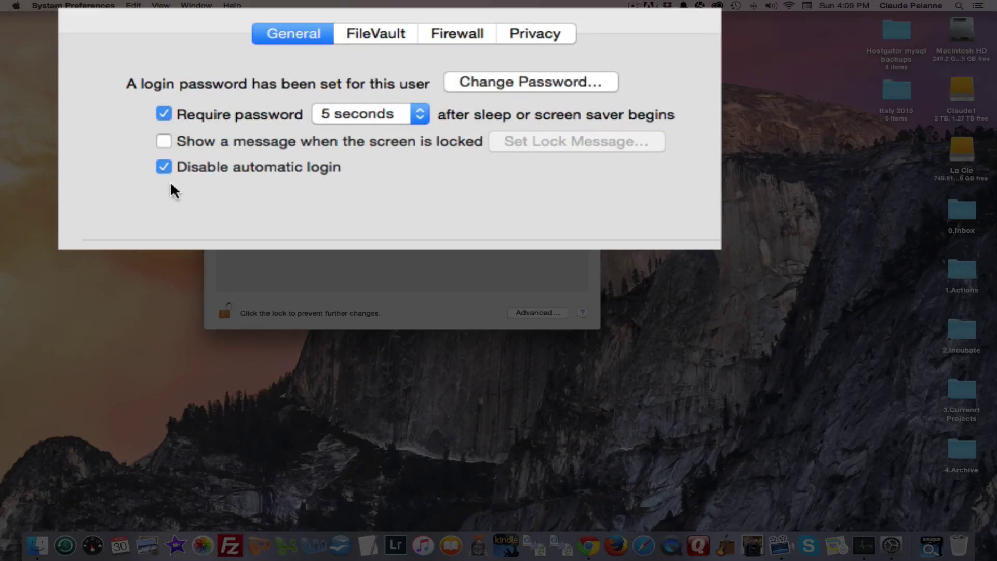
Step: On the FileVault page, cancel the FileVault setup, keeping encryption off for Macintosh HD
{"action": "left_click", "coordinate": [371, 29]}
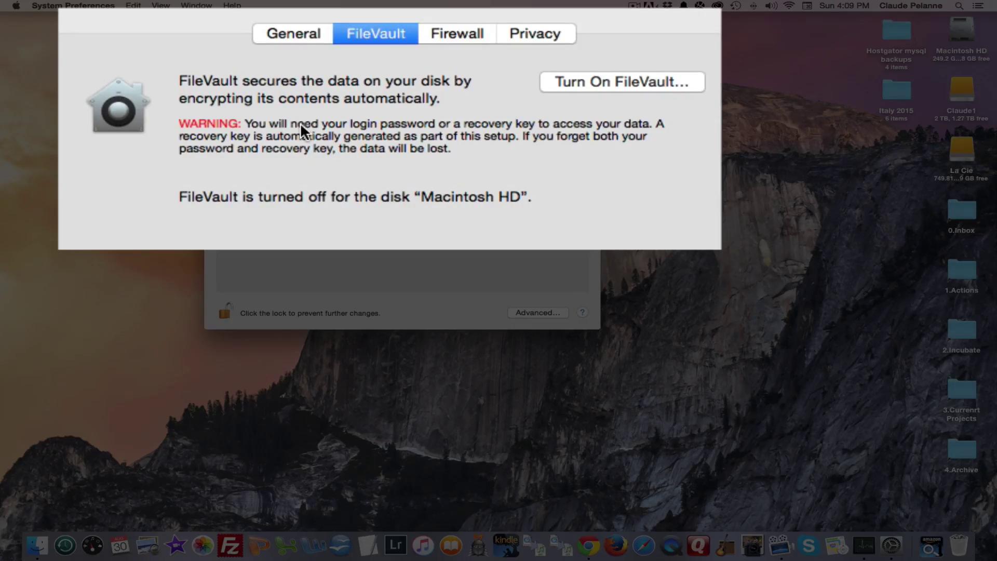
{"action": "left_click", "coordinate": [606, 77]}
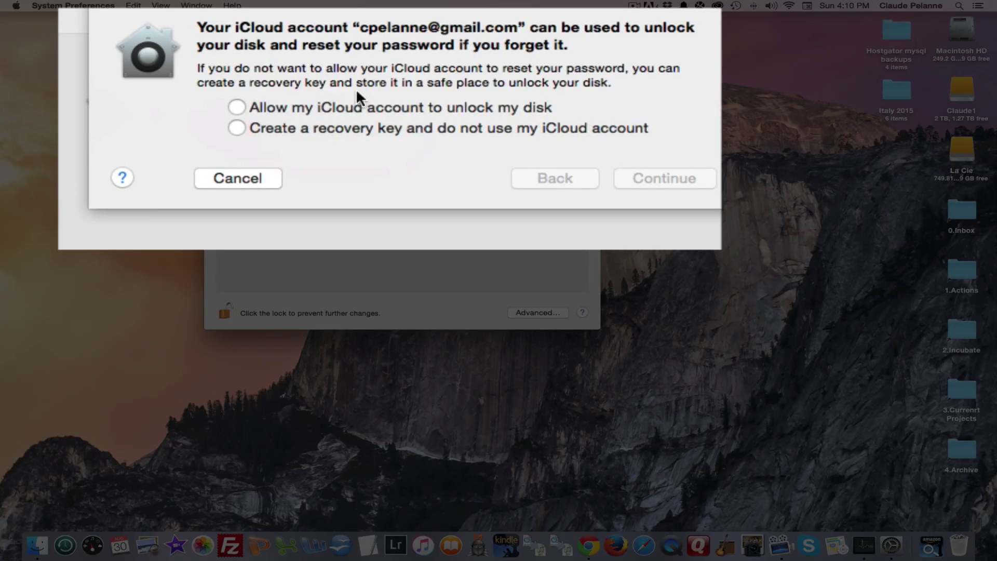
{"action": "left_click", "coordinate": [233, 178]}
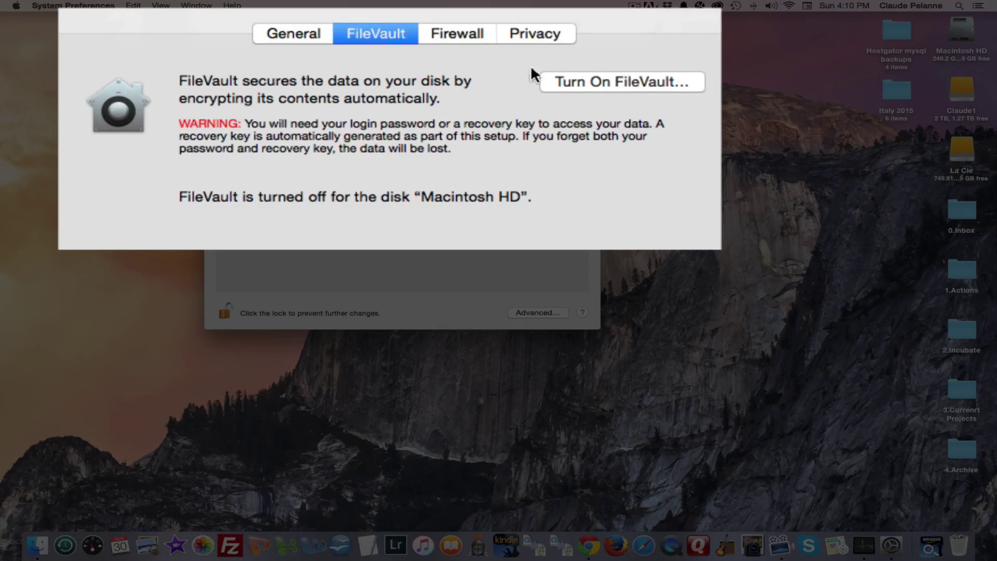
Step: Turn the firewall off and back on, then review Firewall Options without changes
{"action": "left_click", "coordinate": [460, 34]}
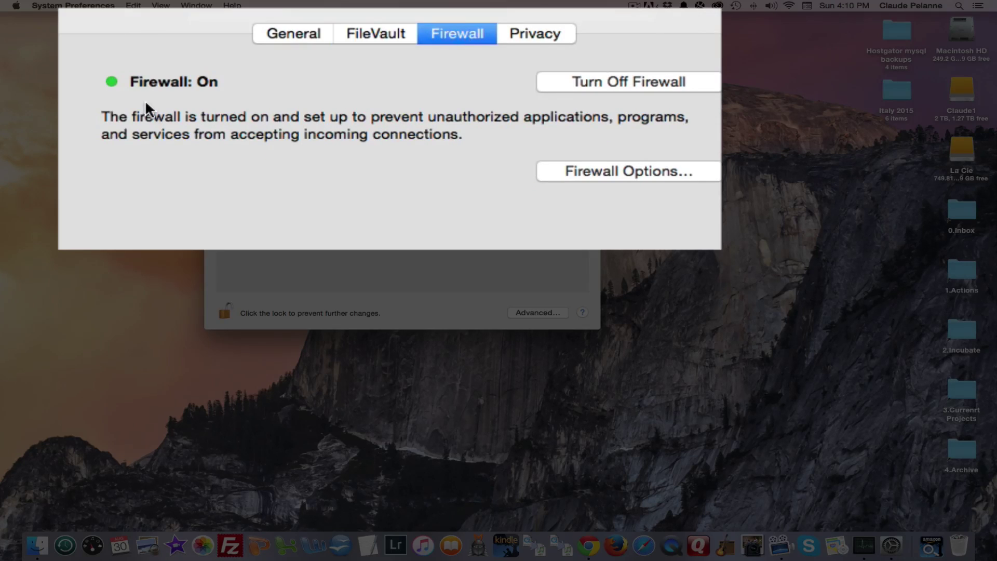
{"action": "left_click", "coordinate": [604, 83]}
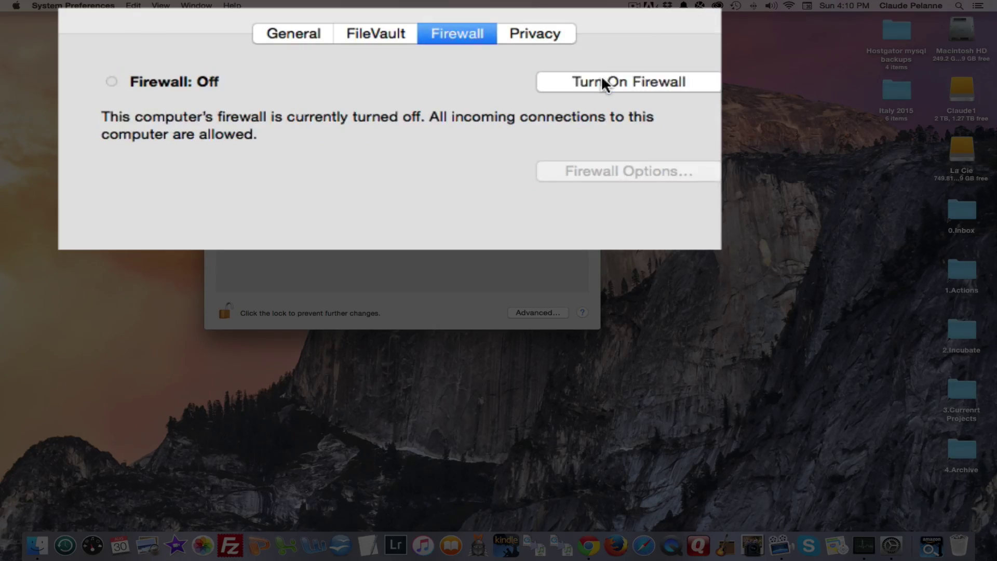
{"action": "left_click", "coordinate": [594, 81]}
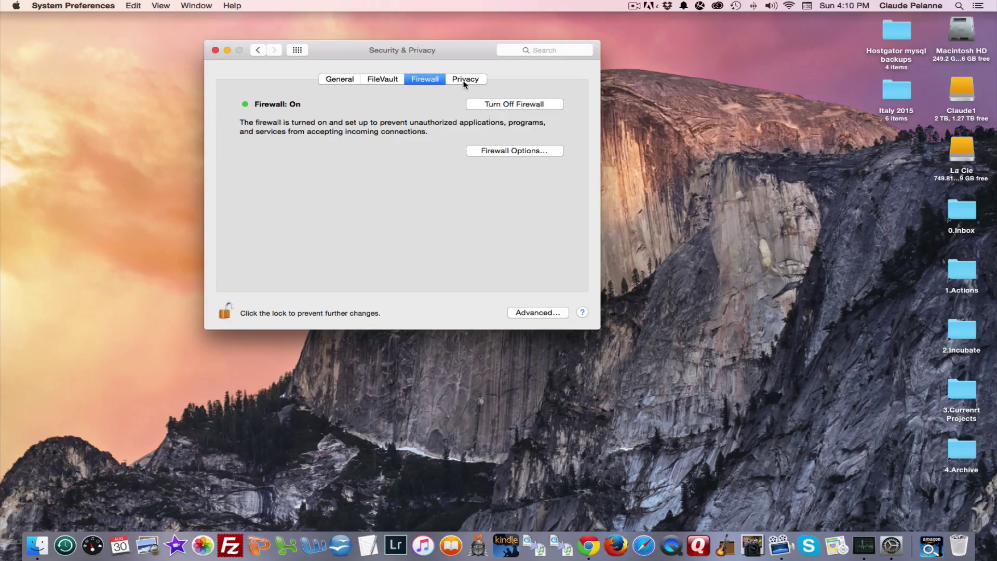
{"action": "left_click", "coordinate": [510, 150]}
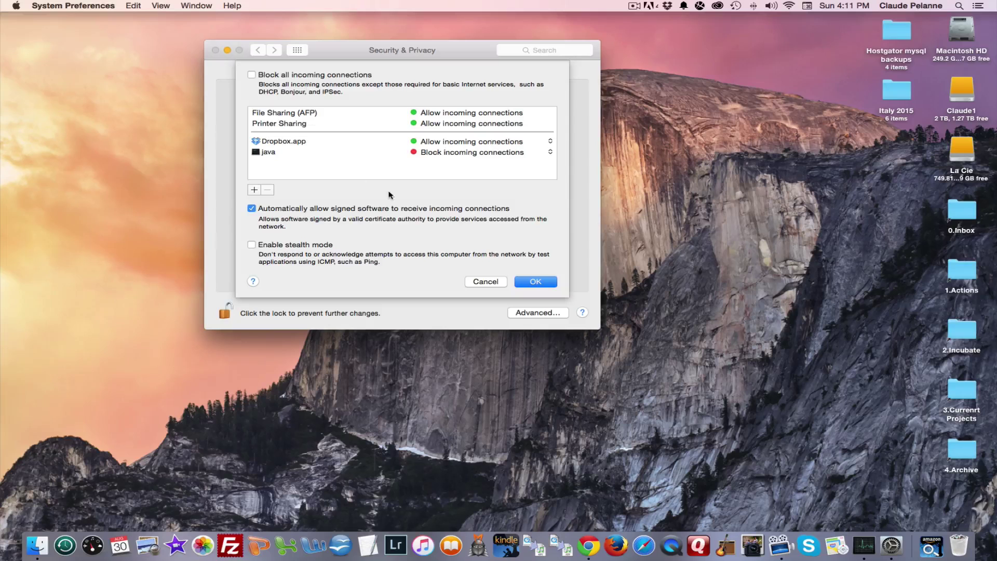
{"action": "left_click", "coordinate": [486, 282]}
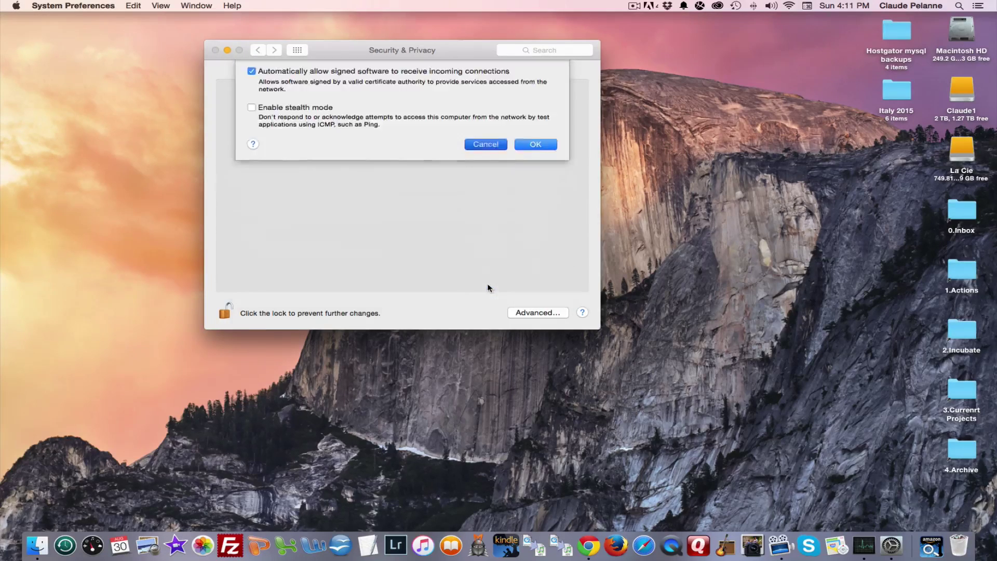
Step: Keep Send diagnostic & usage data enabled and read About Diagnostics & Privacy
{"action": "left_click", "coordinate": [464, 80]}
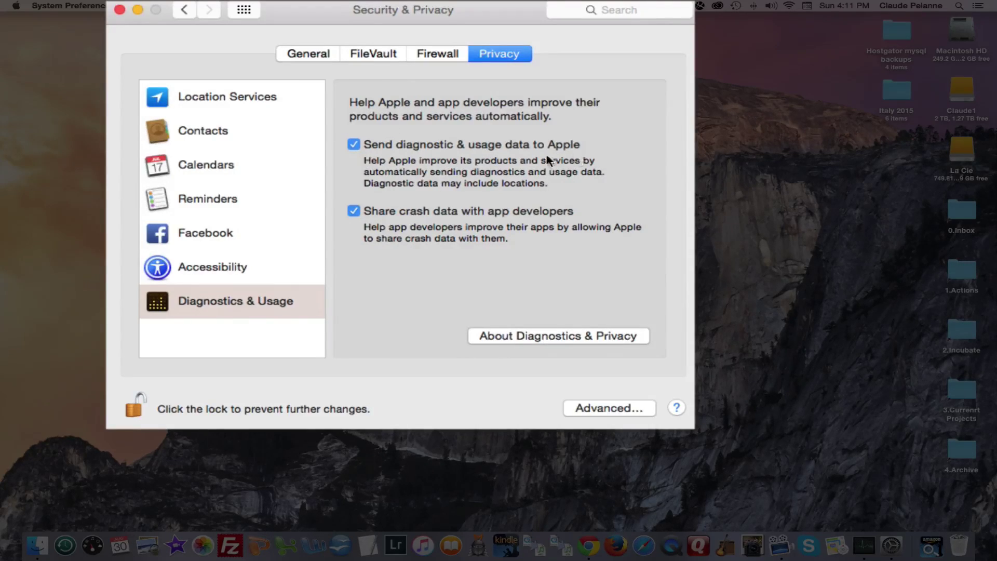
{"action": "left_click", "coordinate": [354, 145]}
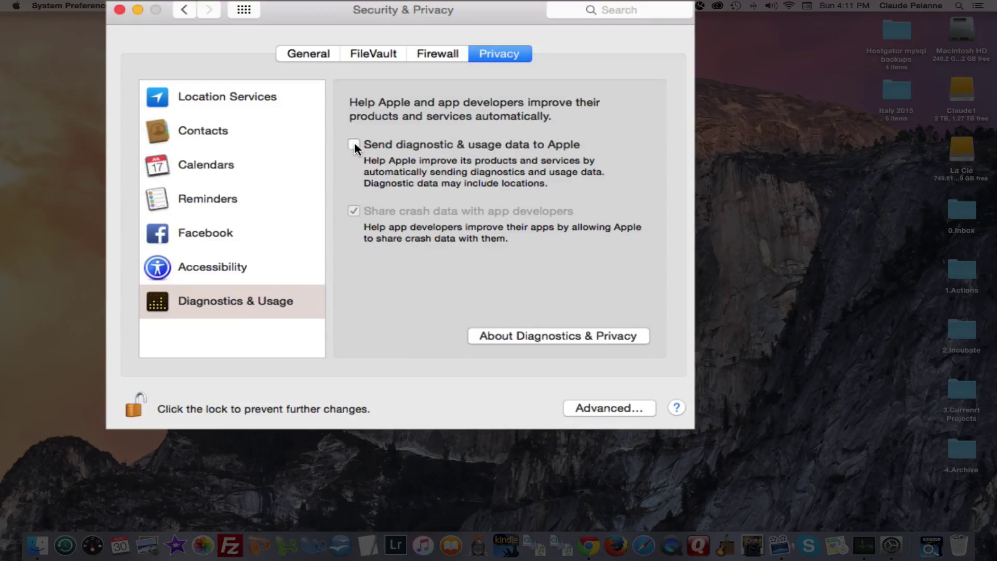
{"action": "left_click", "coordinate": [354, 144]}
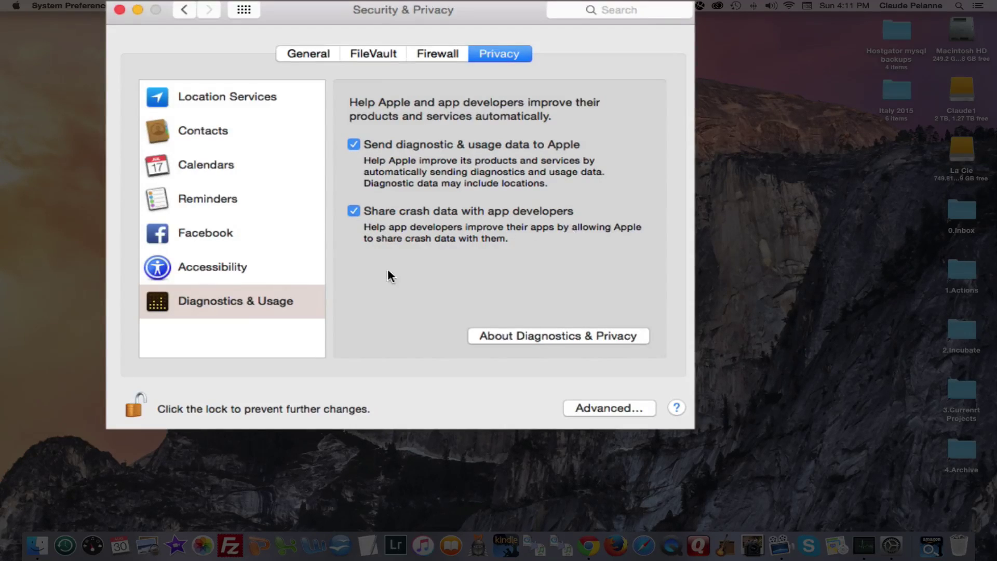
{"action": "left_click", "coordinate": [543, 337]}
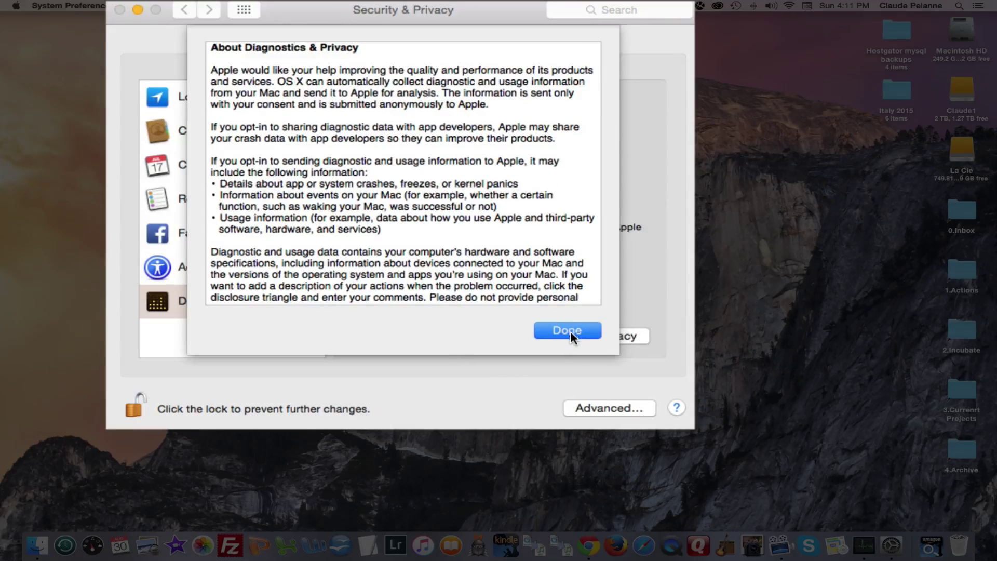
{"action": "left_click", "coordinate": [574, 338]}
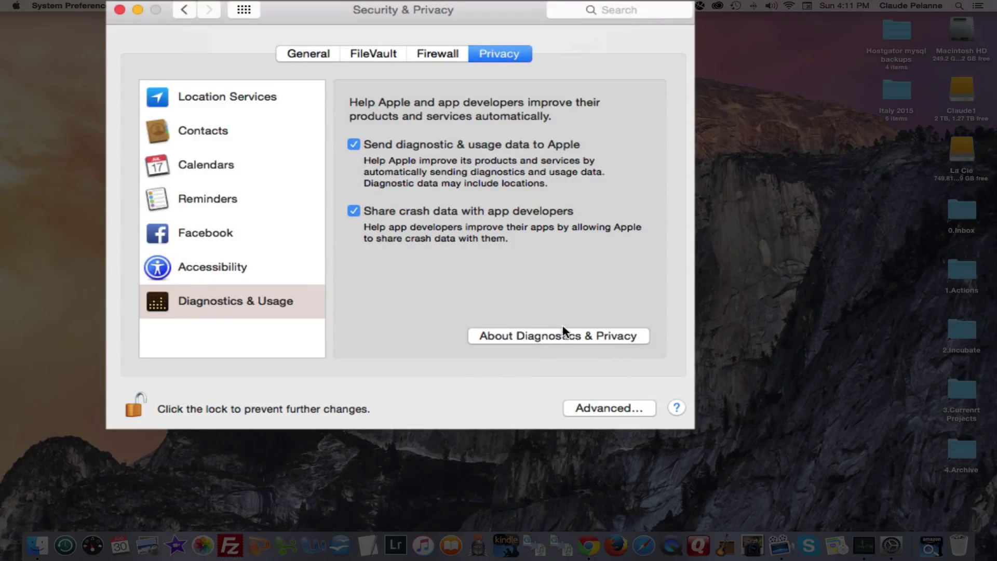
{"action": "left_click", "coordinate": [603, 408]}
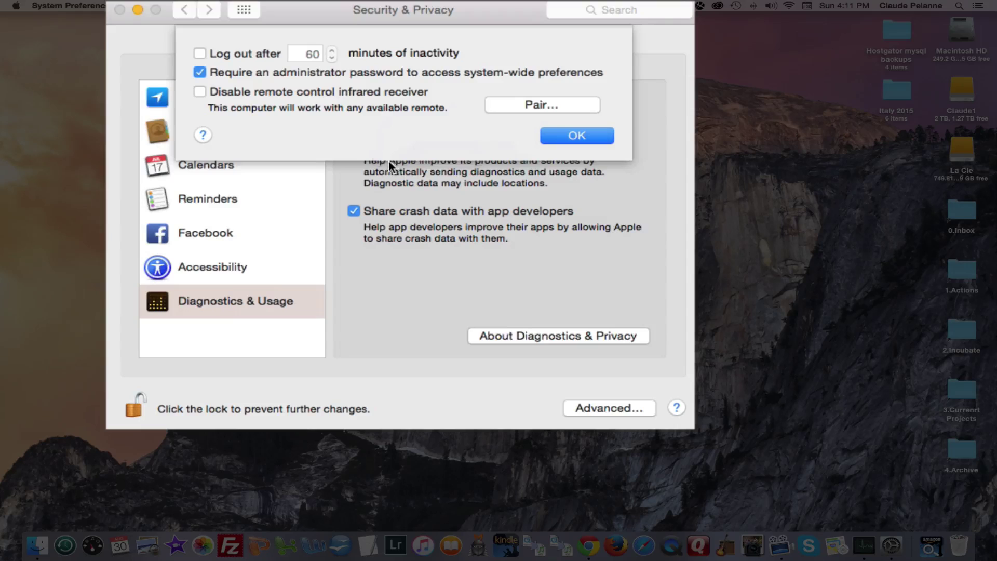
{"action": "left_click", "coordinate": [581, 137]}
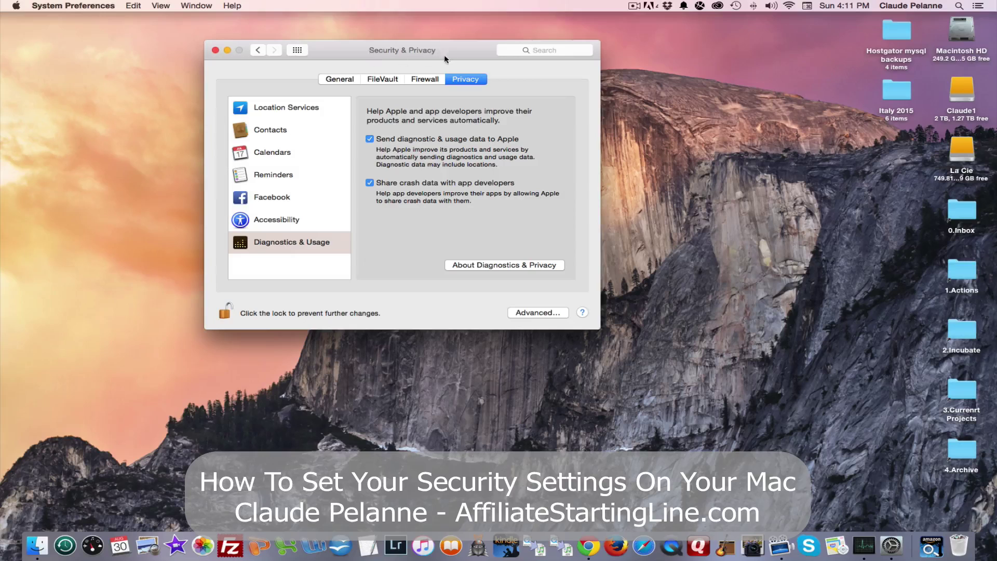
Step: Return to the General page and lock Security & Privacy with the padlock
{"action": "left_click", "coordinate": [337, 80]}
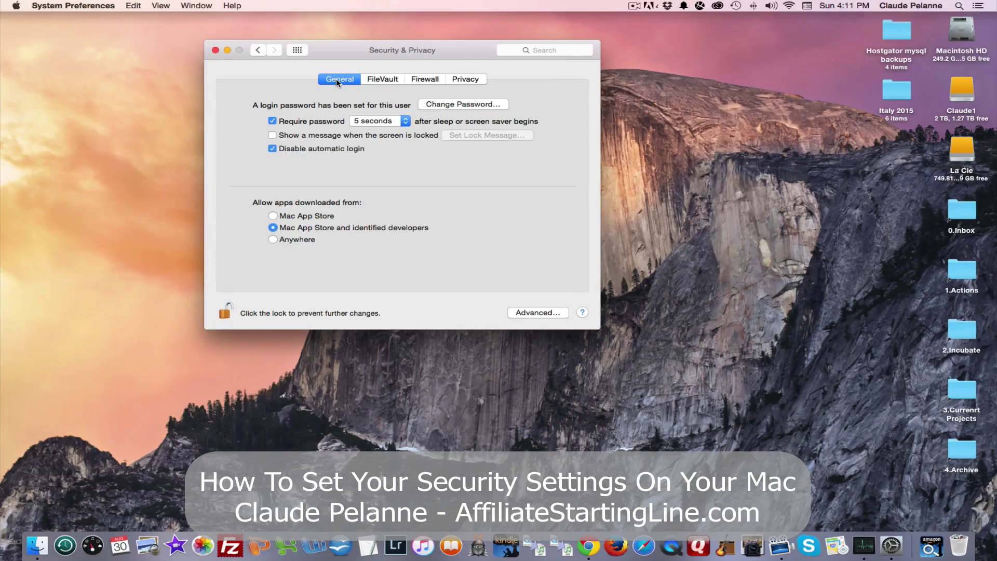
{"action": "left_click", "coordinate": [226, 312]}
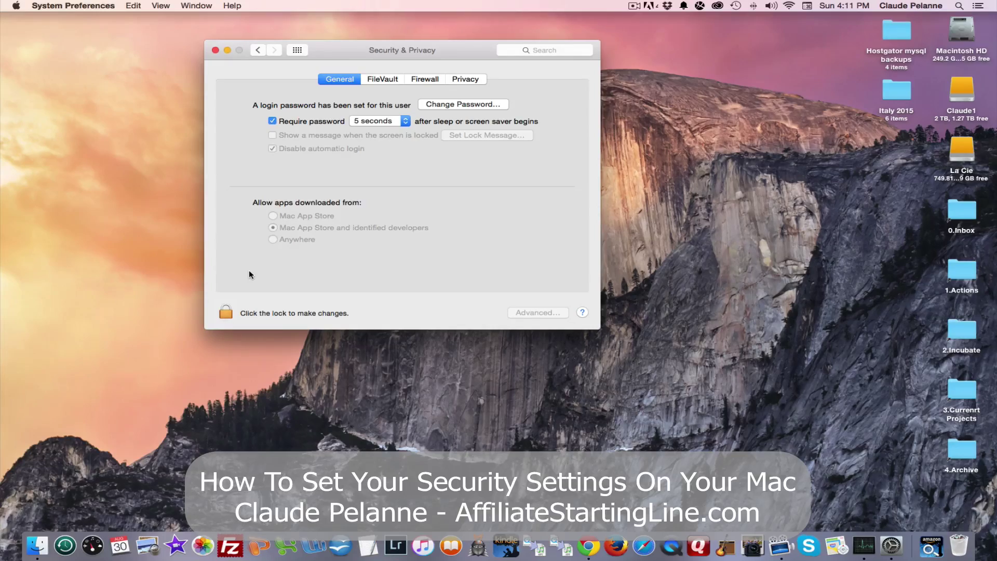